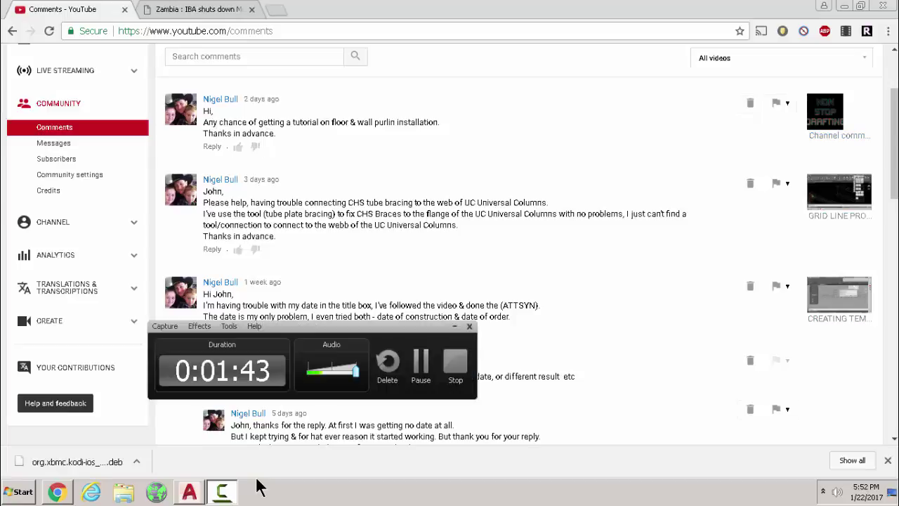
# Step: Return to the column-and-brace drawing, zoom in, and expand the Connection vault Favorites showing Tube plate bracing
pyautogui.click(188, 492)
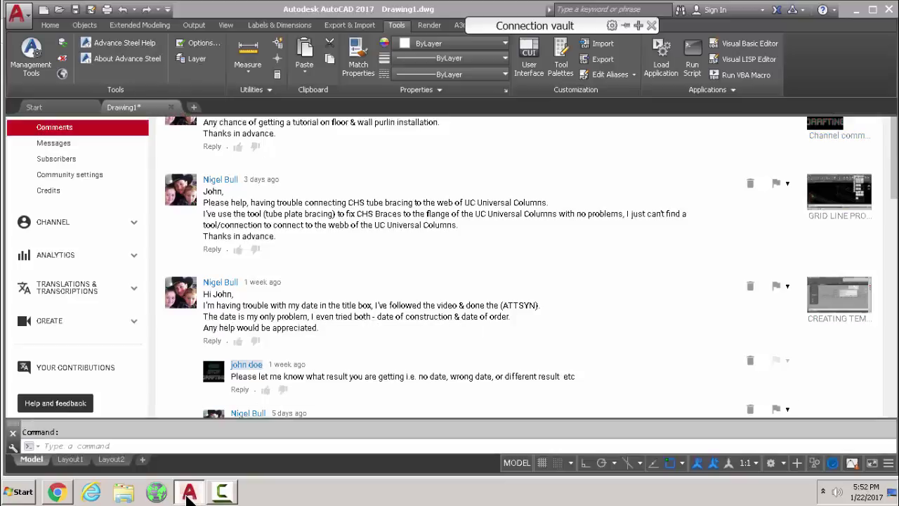
pyautogui.scroll(-3, 480, 266)
pyautogui.scroll(-3, 435, 261)
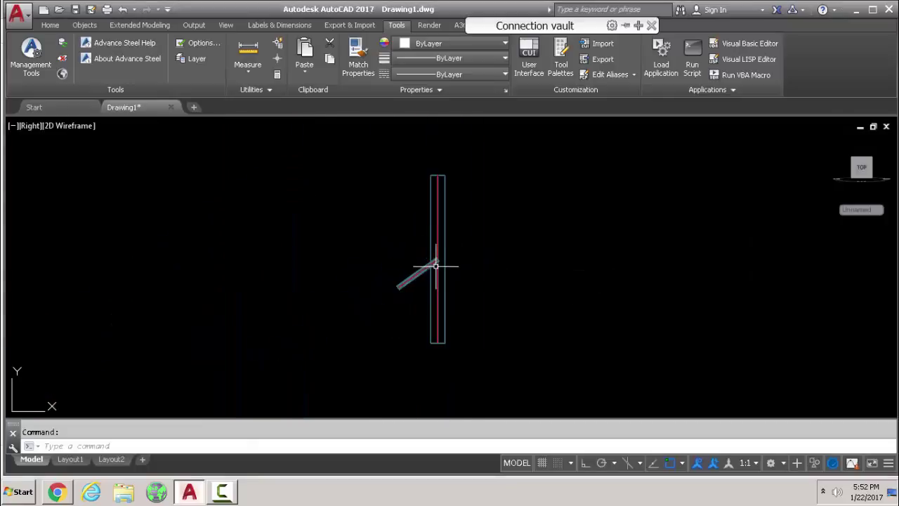
pyautogui.scroll(3, 445, 257)
pyautogui.scroll(-3, 438, 258)
pyautogui.scroll(5, 437, 257)
pyautogui.scroll(-2, 281, 231)
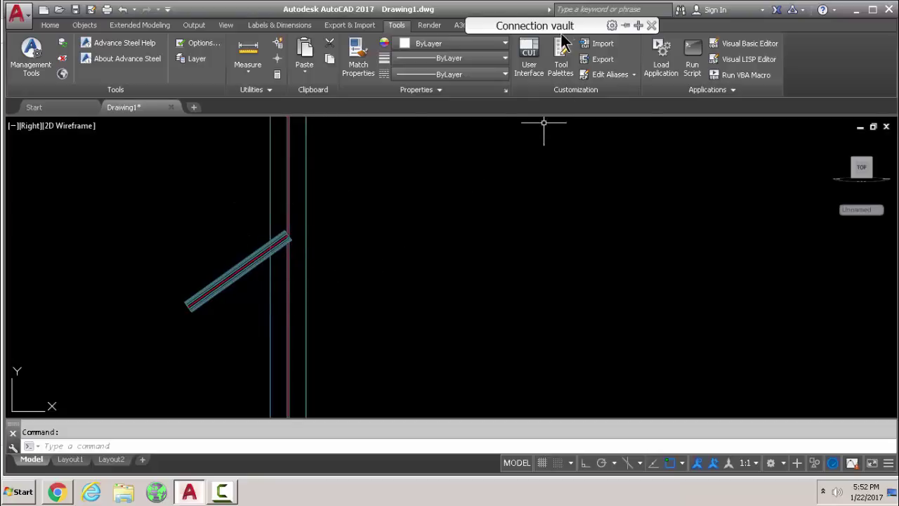
pyautogui.moveTo(559, 31)
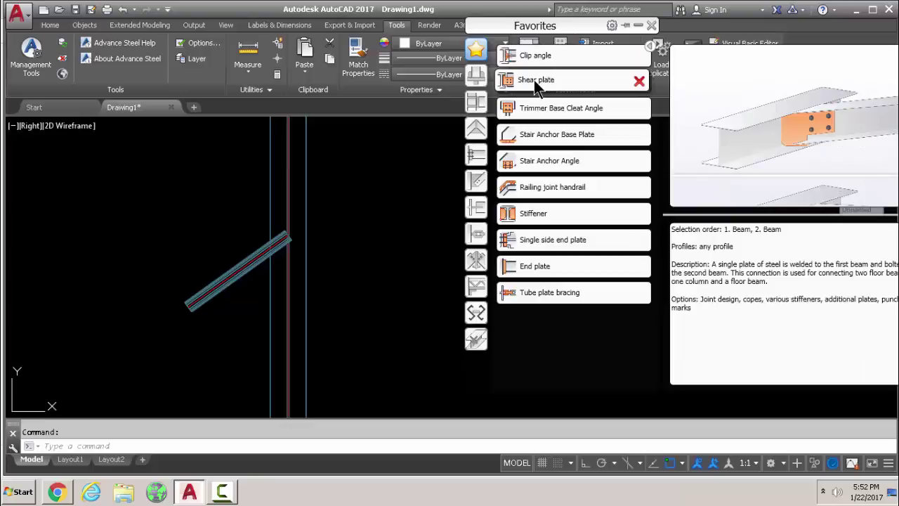
# Step: Start Tube plate bracing with the column as main beam and the round tube as attached brace
pyautogui.click(553, 293)
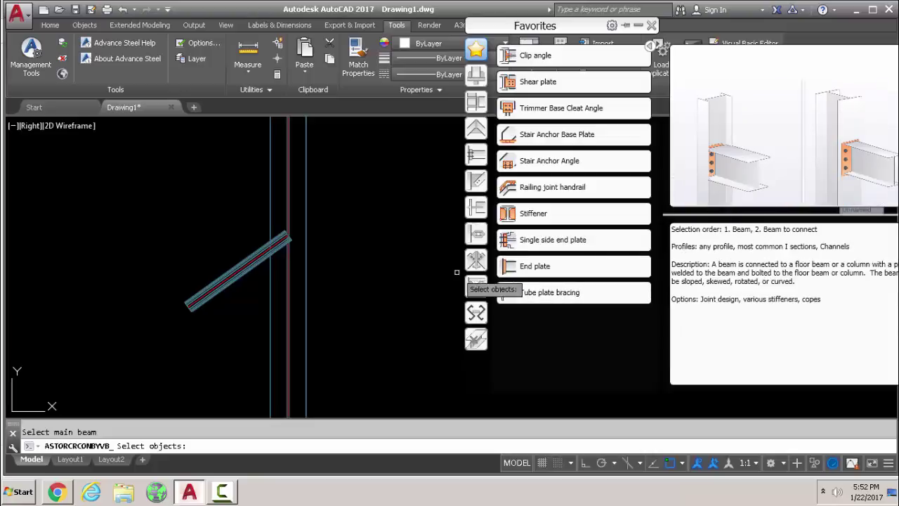
pyautogui.click(637, 25)
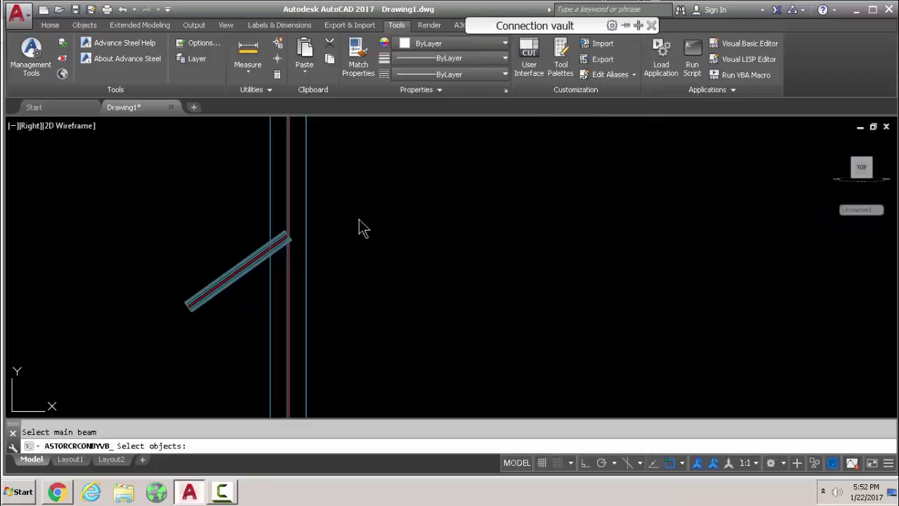
pyautogui.moveTo(264, 238)
pyautogui.mouseDown(button='middle')
pyautogui.moveTo(524, 346)
pyautogui.moveTo(457, 252)
pyautogui.mouseUp(button='middle')
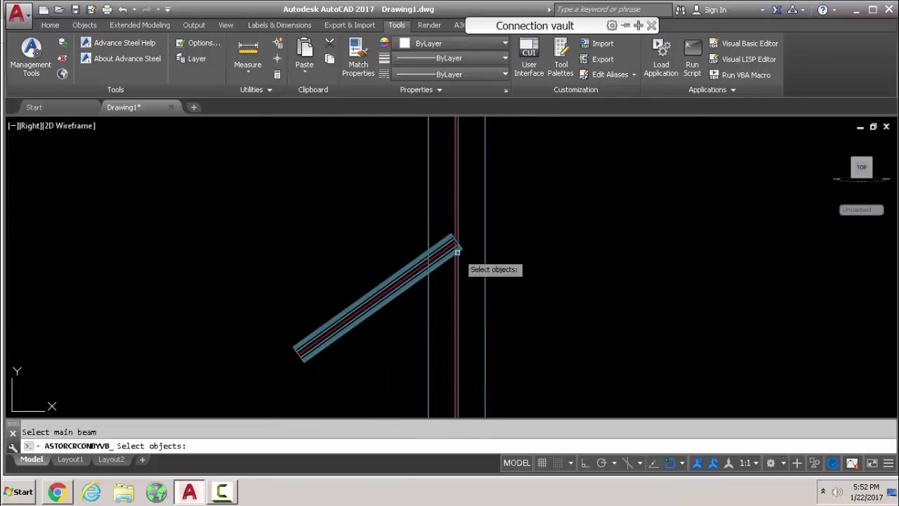
pyautogui.click(427, 211)
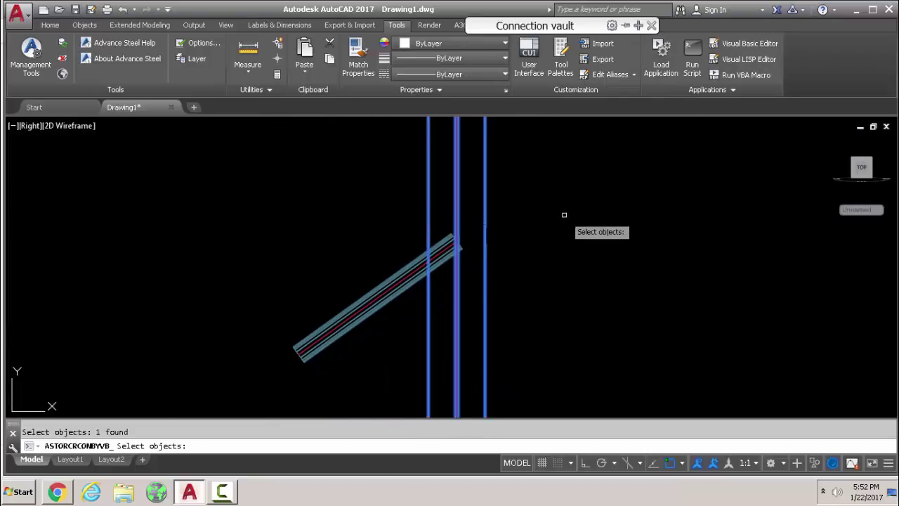
pyautogui.press('Return')
pyautogui.click(438, 254)
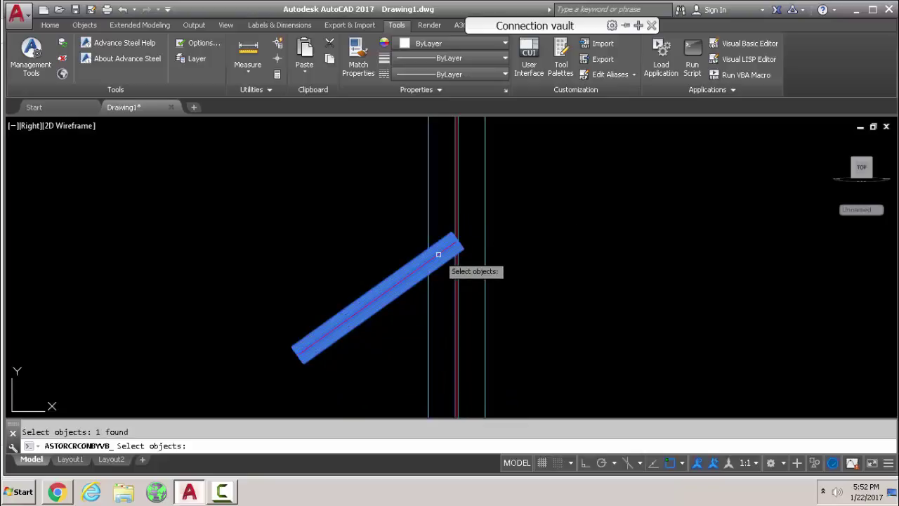
# Step: Create the HSS connection with shear plate joining the round brace to the column web
pyautogui.press('Return')
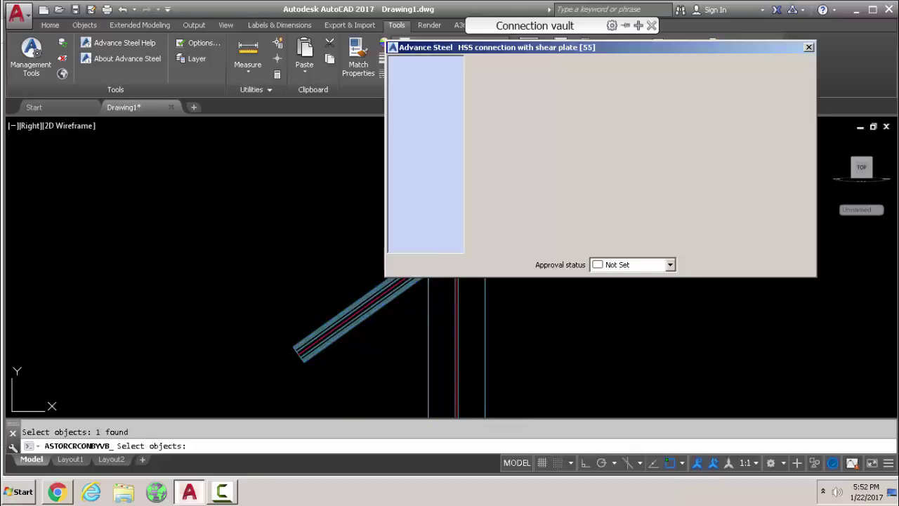
pyautogui.scroll(-1, 281, 225)
pyautogui.scroll(4, 324, 267)
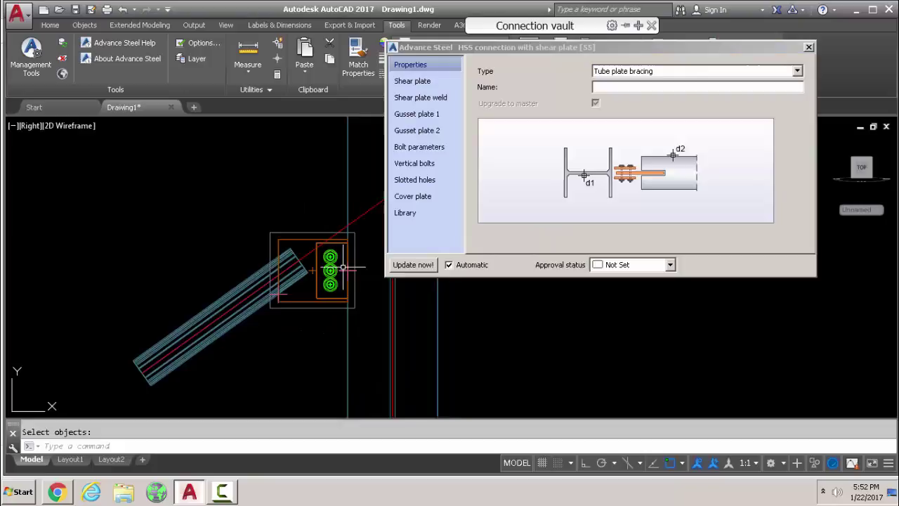
pyautogui.scroll(-3, 332, 265)
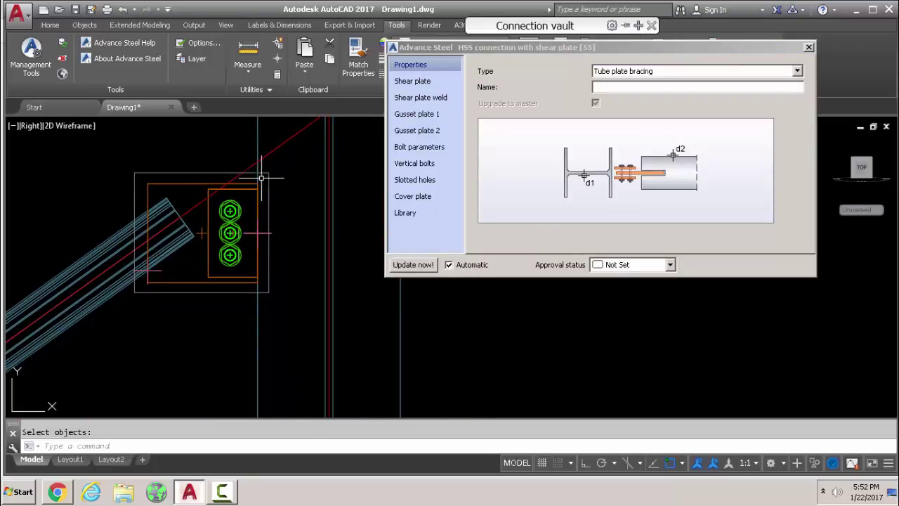
pyautogui.scroll(-3, 257, 219)
pyautogui.moveTo(258, 219); pyautogui.dragTo(267, 279, button='middle')
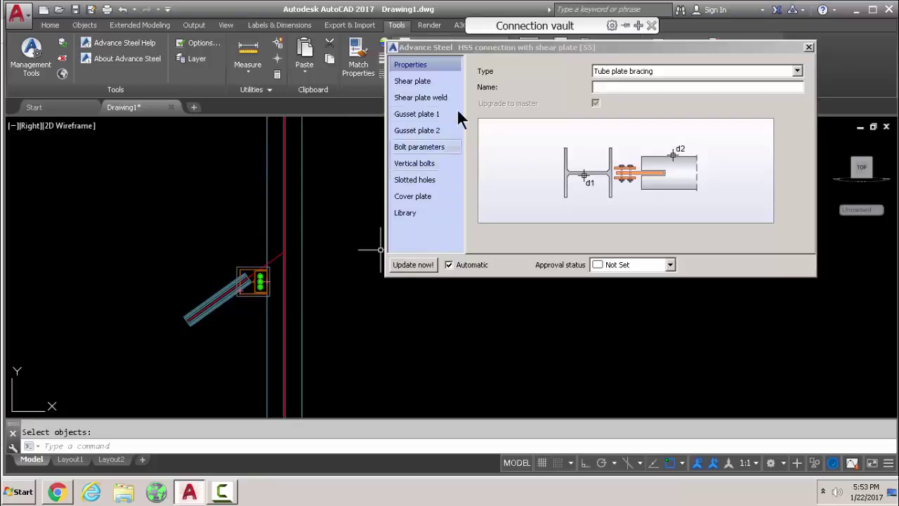
# Step: Review the Shear plate and Gusset plate 1 settings, then cancel the pending selection
pyautogui.click(426, 82)
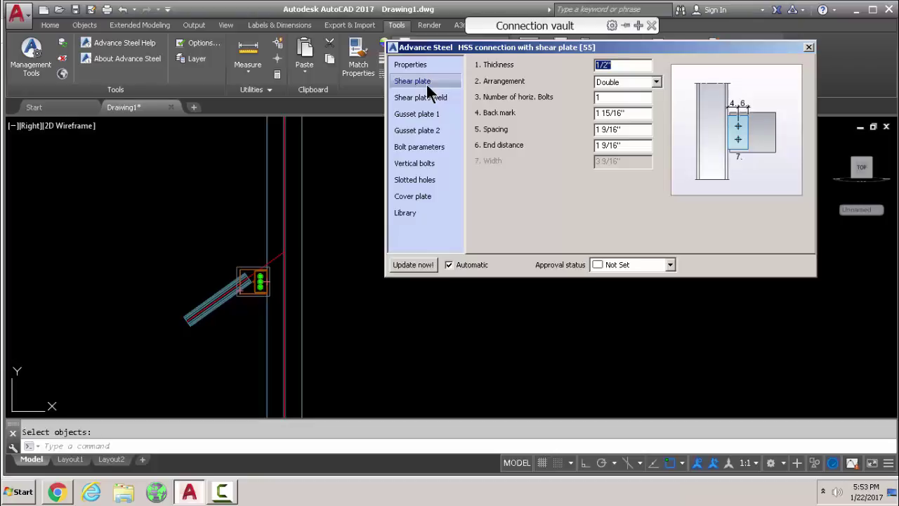
pyautogui.click(435, 114)
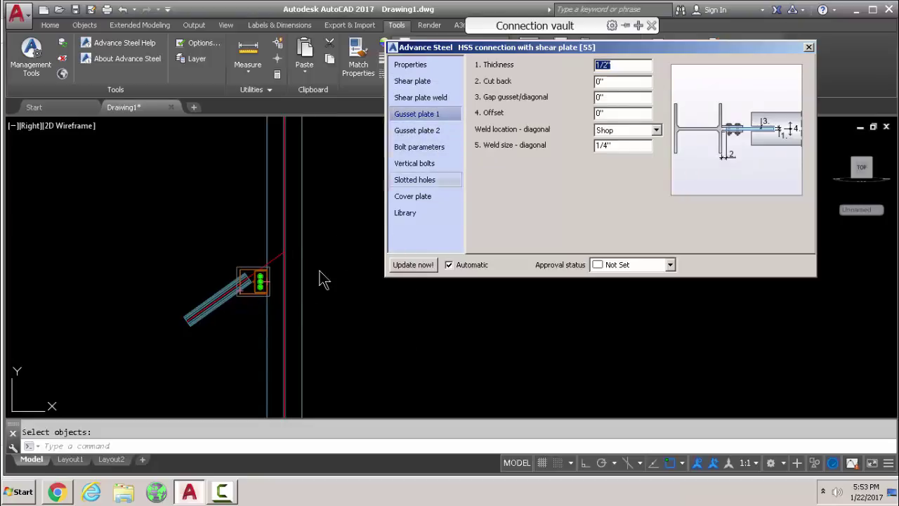
pyautogui.scroll(2, 251, 278)
pyautogui.scroll(4, 251, 274)
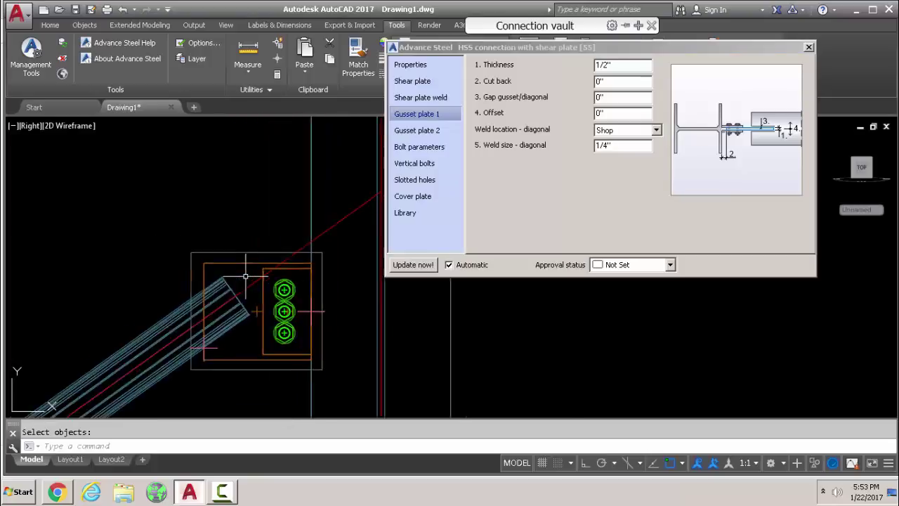
pyautogui.press('Escape')
pyautogui.scroll(-5, 238, 275)
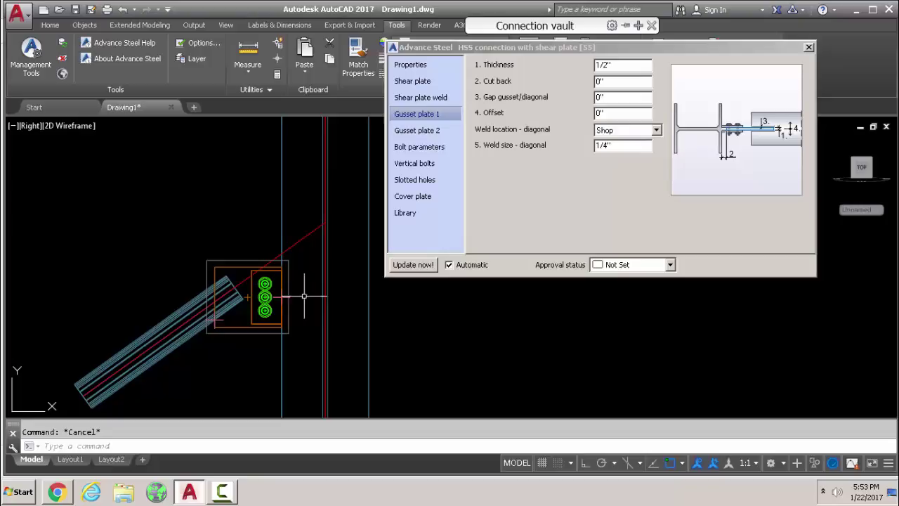
pyautogui.scroll(-3, 267, 294)
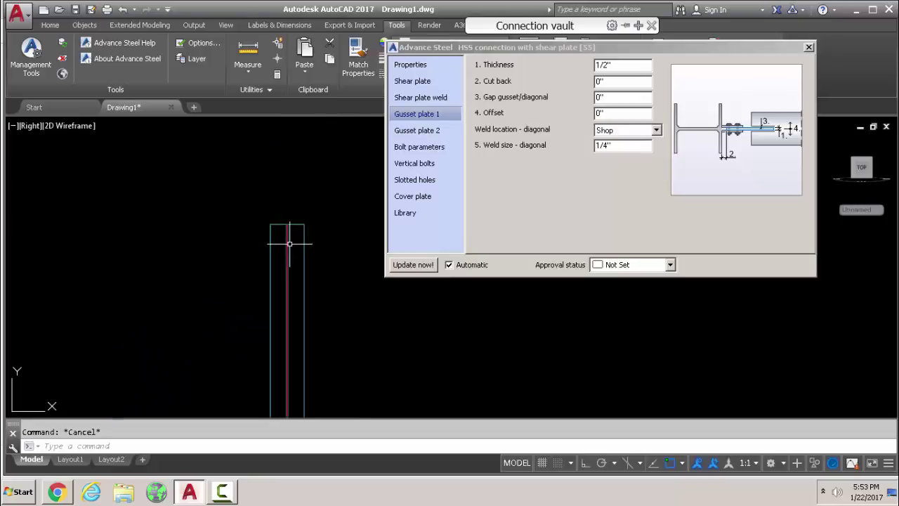
# Step: Measure the 4 7/8" distance across the top of the column
pyautogui.click(247, 50)
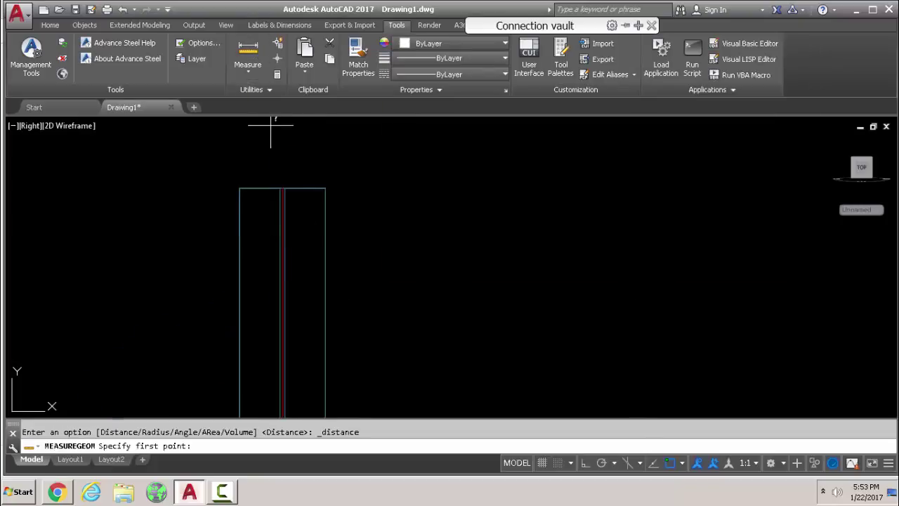
pyautogui.click(238, 188)
pyautogui.scroll(5, 280, 187)
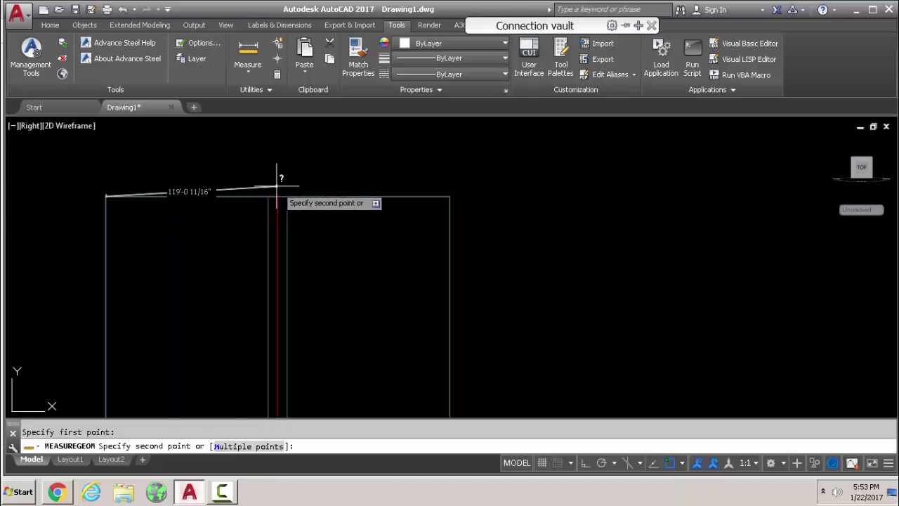
pyautogui.click(269, 197)
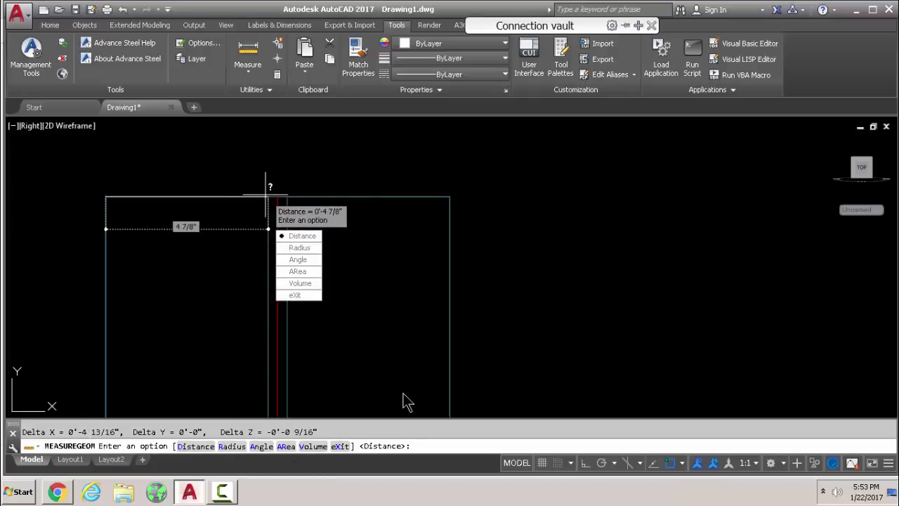
pyautogui.press('Escape')
pyautogui.scroll(-10, 358, 323)
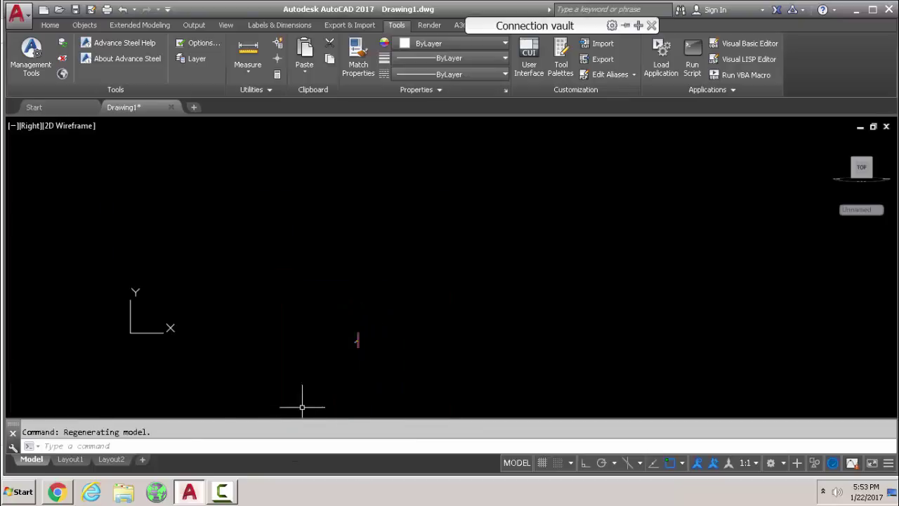
pyautogui.scroll(3, 302, 406)
pyautogui.scroll(6, 458, 184)
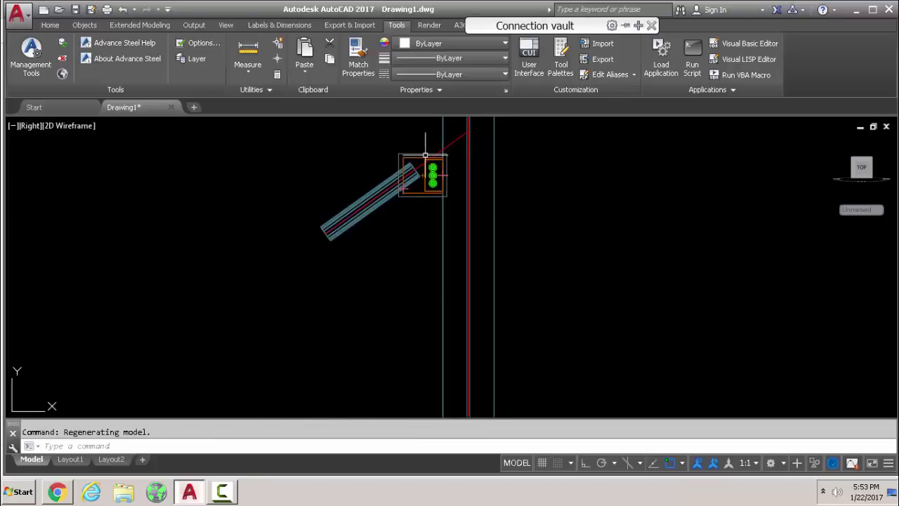
# Step: Reopen the HSS connection with shear plate properties dialog from the connection box
pyautogui.doubleClick(426, 158)
pyautogui.press('Escape')
pyautogui.press('Escape')
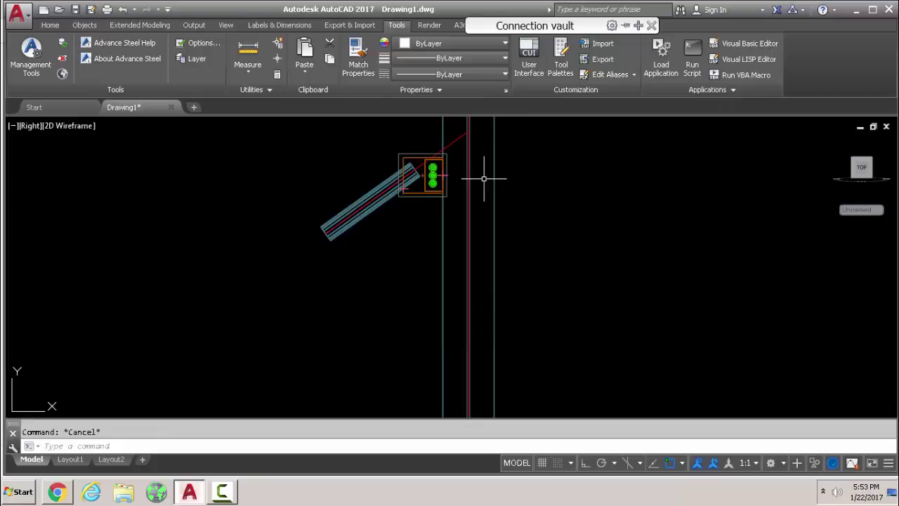
pyautogui.moveTo(484, 179); pyautogui.dragTo(343, 268, button='middle')
pyautogui.scroll(2, 309, 245)
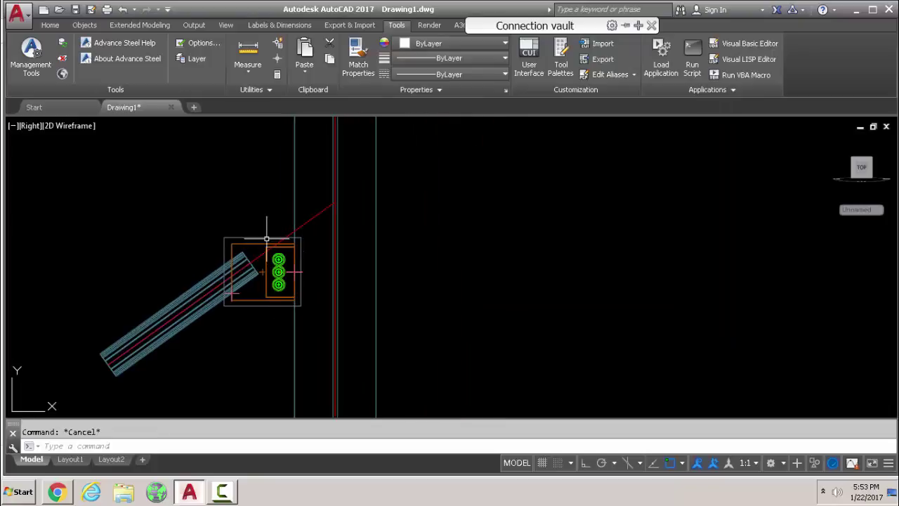
pyautogui.doubleClick(266, 239)
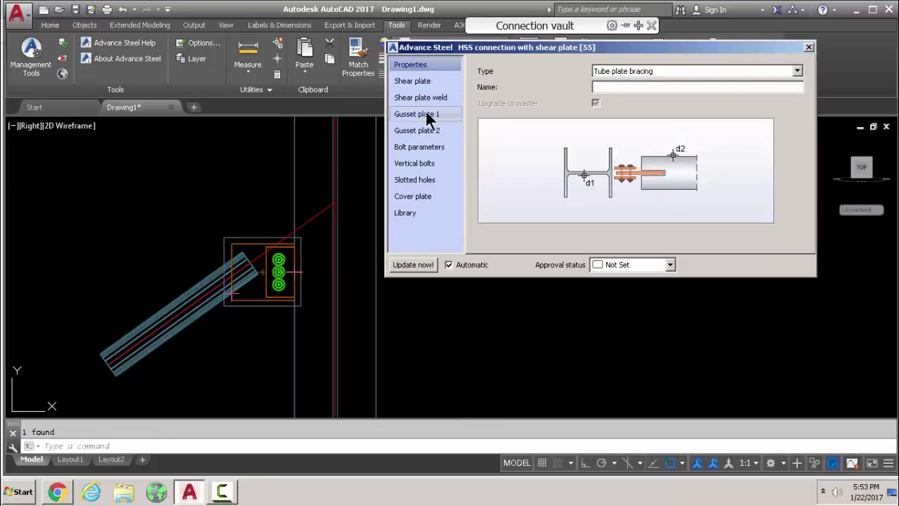
# Step: Change Gusset plate 1's cut back to -4 13/16"
pyautogui.click(428, 115)
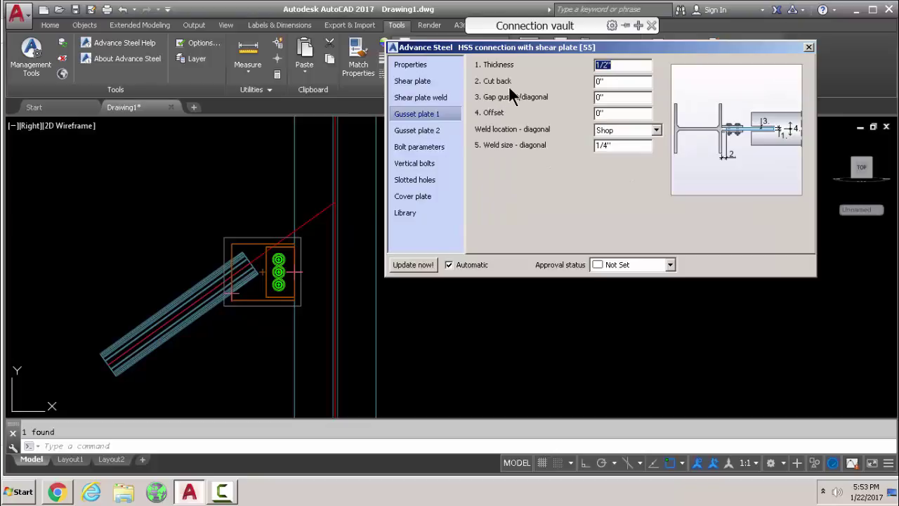
pyautogui.click(612, 83)
pyautogui.write('-4')
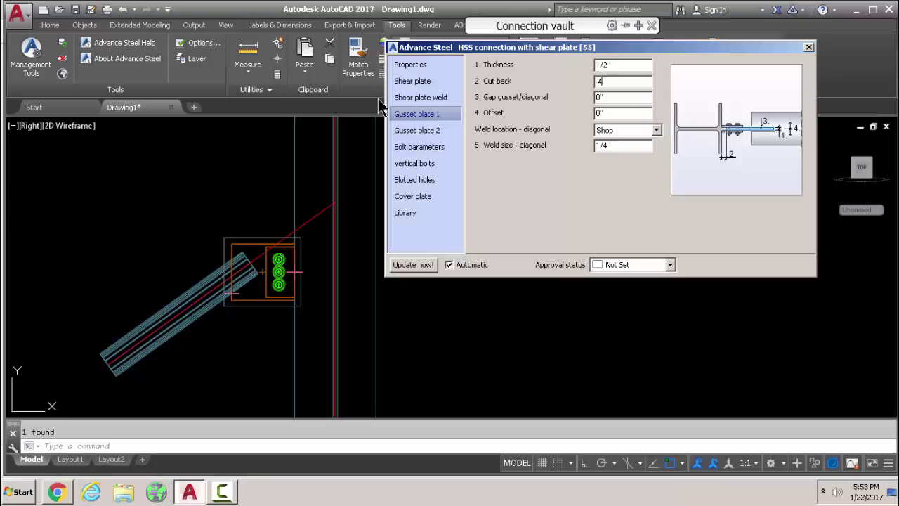
pyautogui.write(' 13/16')
pyautogui.press('Tab')
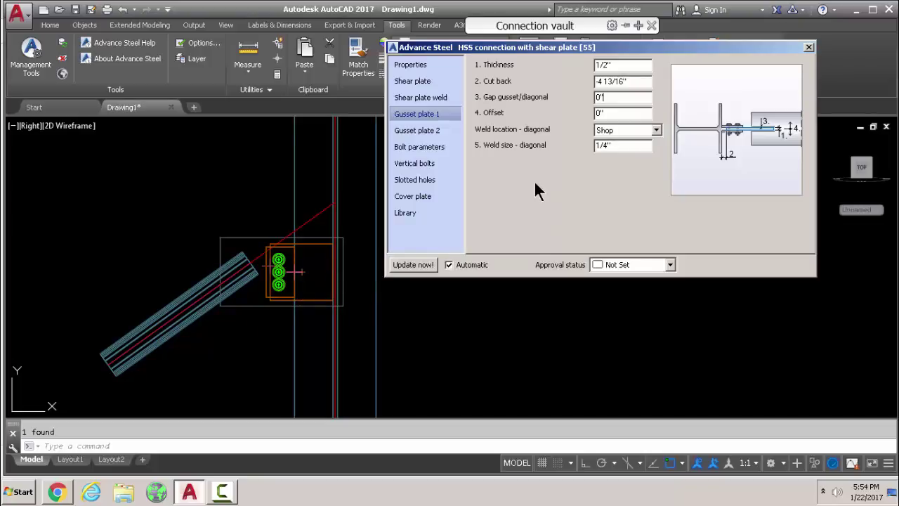
# Step: Set the shear plate's end distance to 0"
pyautogui.click(440, 83)
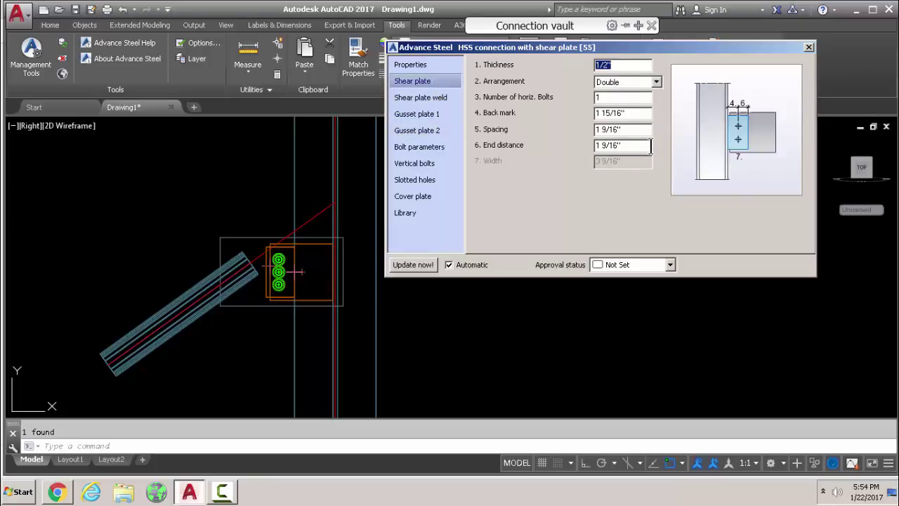
pyautogui.press('Tab')
pyautogui.press('Tab')
pyautogui.press('Tab')
pyautogui.press('Tab')
pyautogui.press('Tab')
pyautogui.write('0')
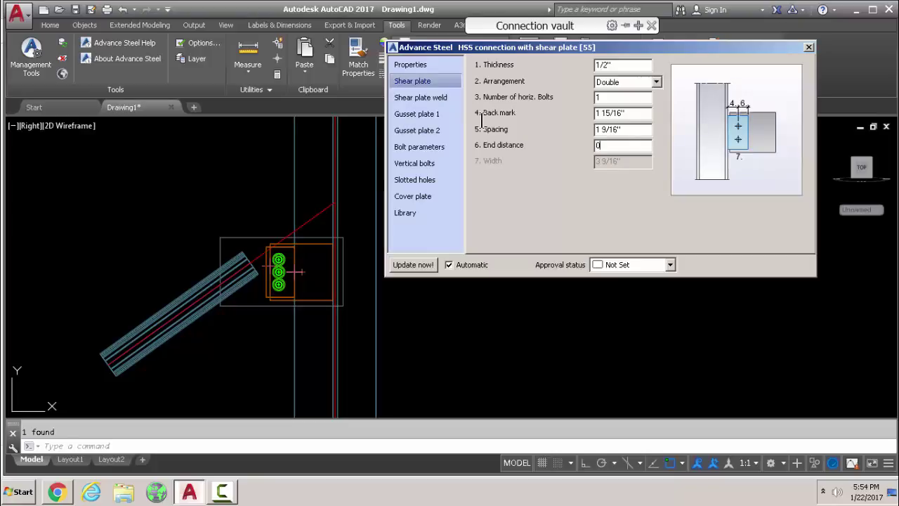
pyautogui.click(634, 128)
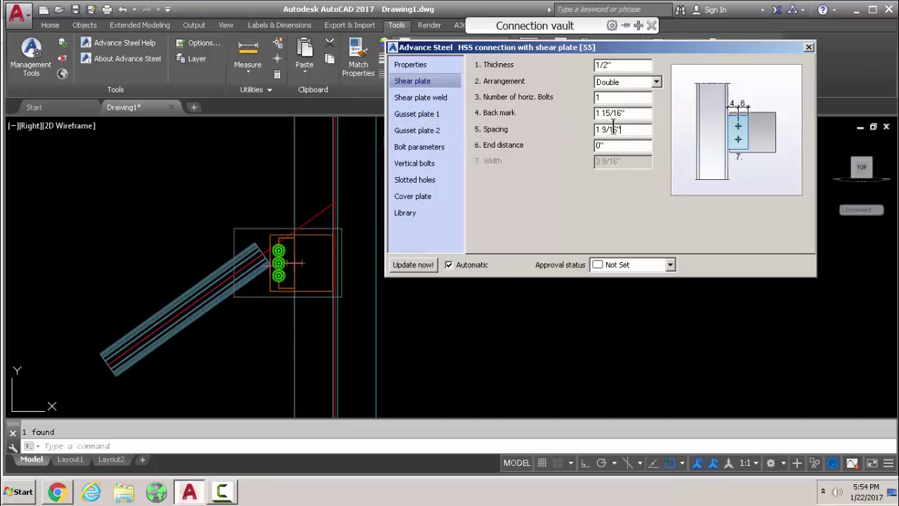
# Step: Review the shear plate weld and Gusset plate 1 values (1/2" thick, 1/4" shop weld)
pyautogui.click(431, 100)
pyautogui.click(431, 114)
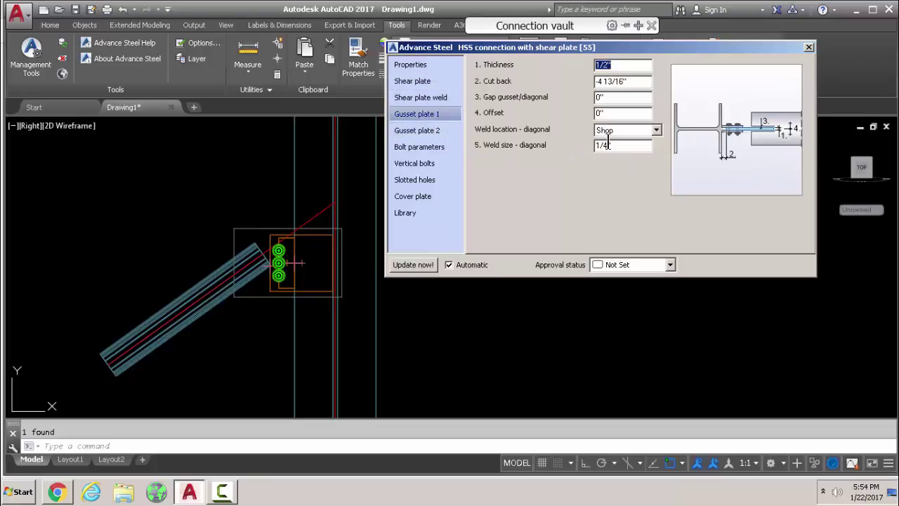
pyautogui.click(404, 82)
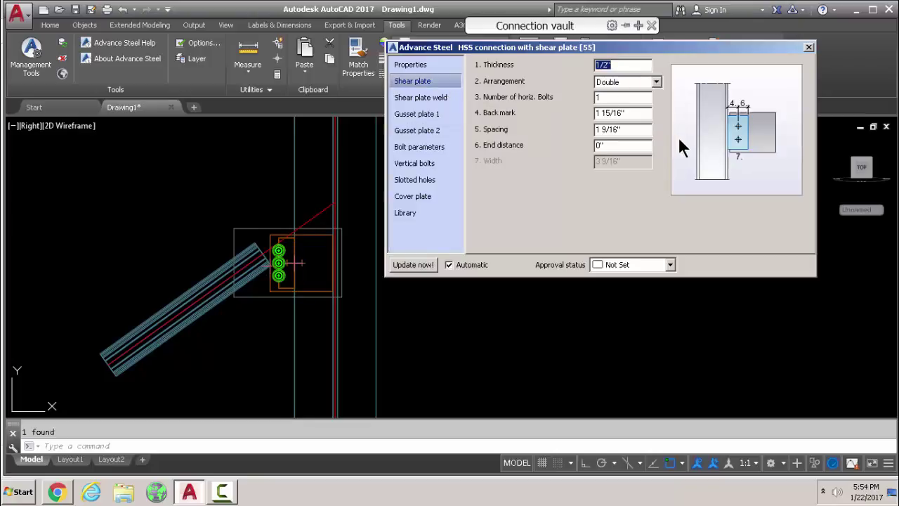
pyautogui.click(451, 110)
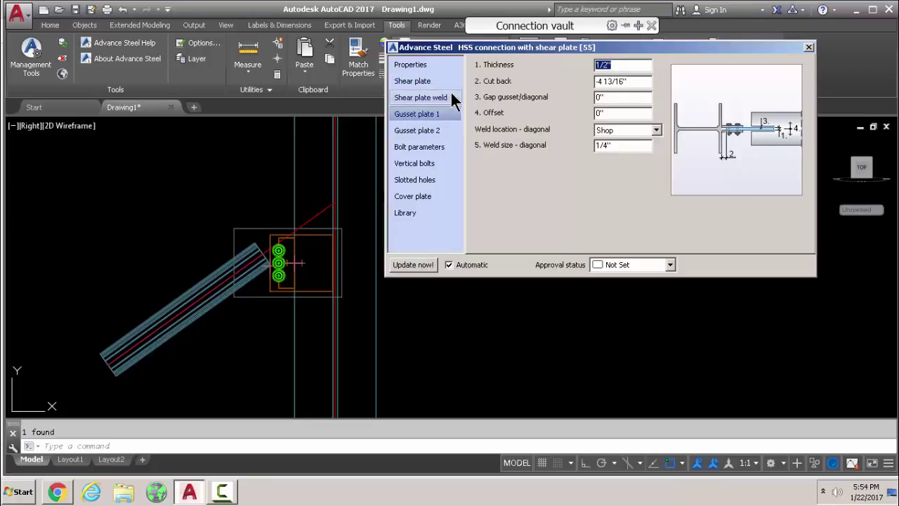
pyautogui.click(451, 95)
pyautogui.click(449, 112)
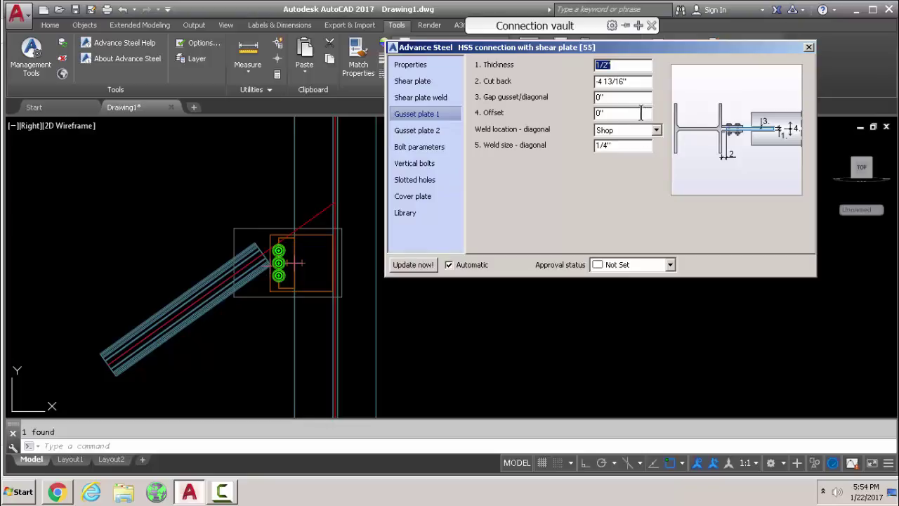
pyautogui.click(526, 101)
pyautogui.write('2')
pyautogui.click(623, 113)
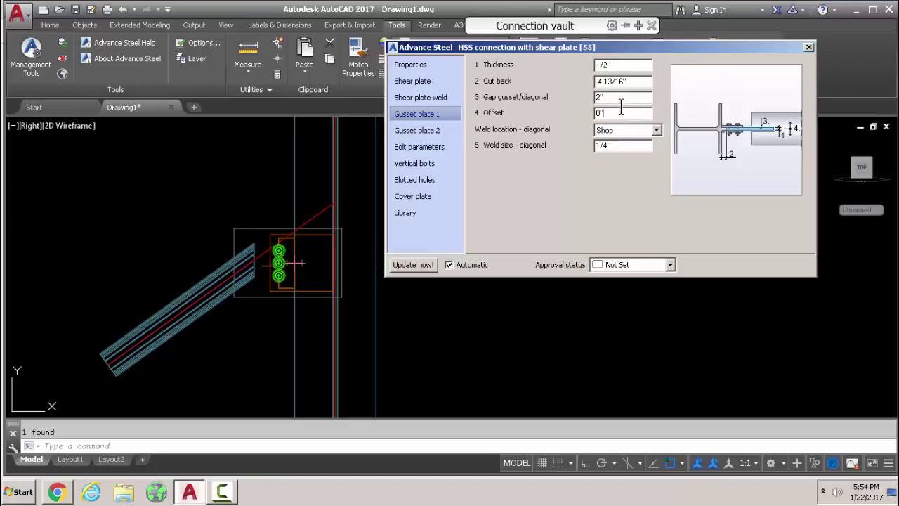
pyautogui.click(539, 96)
pyautogui.write('-4')
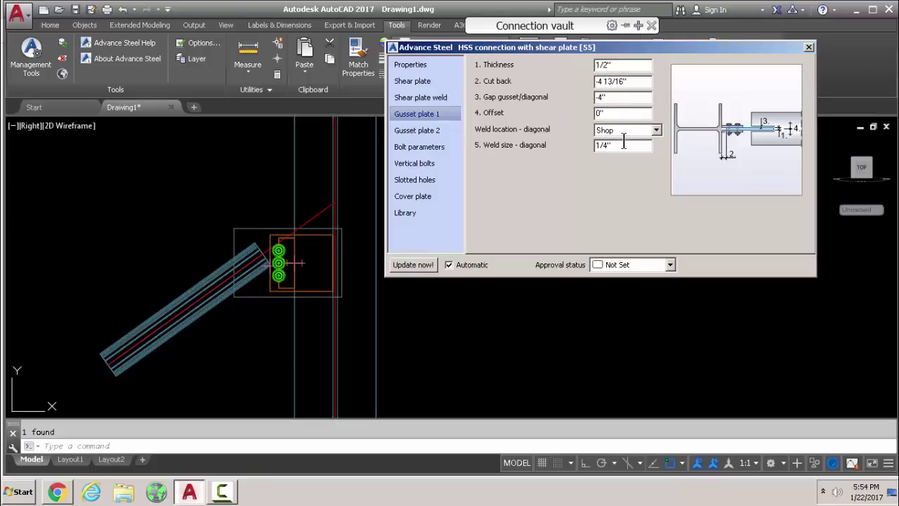
pyautogui.click(531, 102)
pyautogui.write('0')
pyautogui.click(626, 115)
pyautogui.click(492, 114)
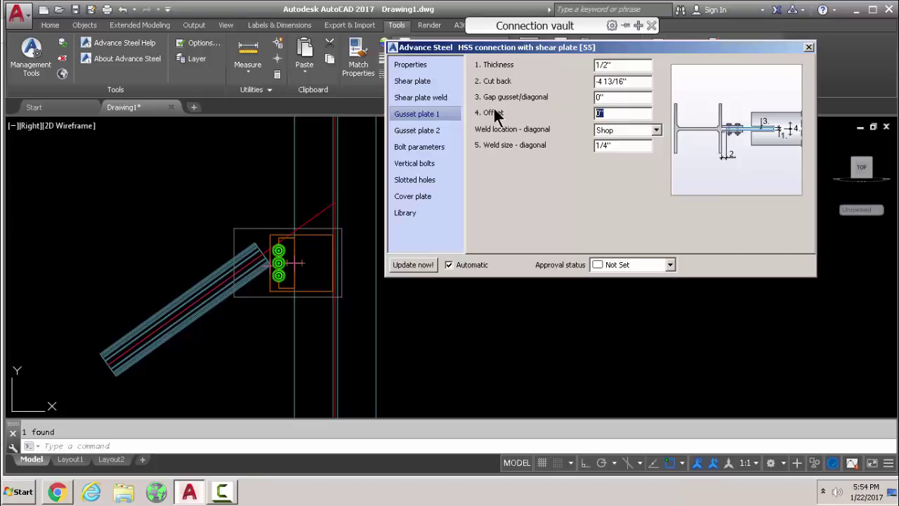
pyautogui.write('5')
pyautogui.click(618, 145)
pyautogui.click(497, 112)
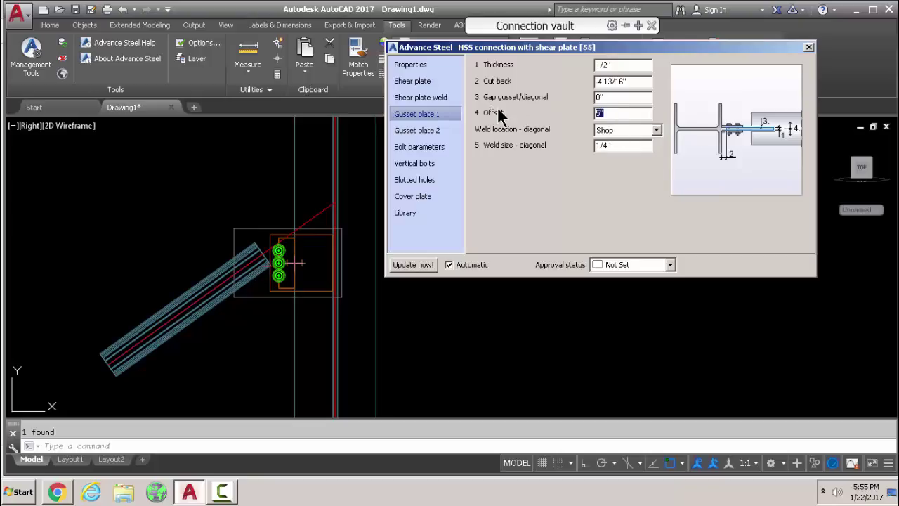
pyautogui.write('0')
# Step: Try shear plate end distances of 2" and then -3"
pyautogui.click(429, 85)
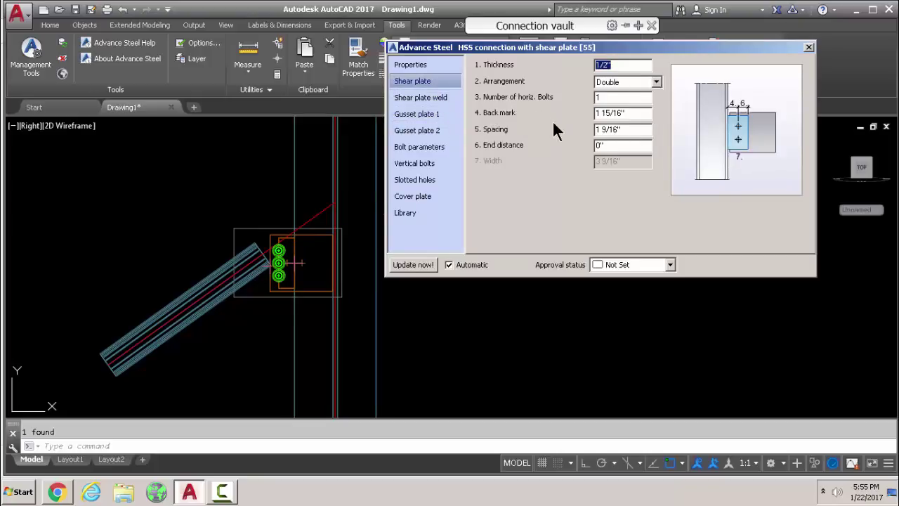
pyautogui.click(524, 144)
pyautogui.write('0')
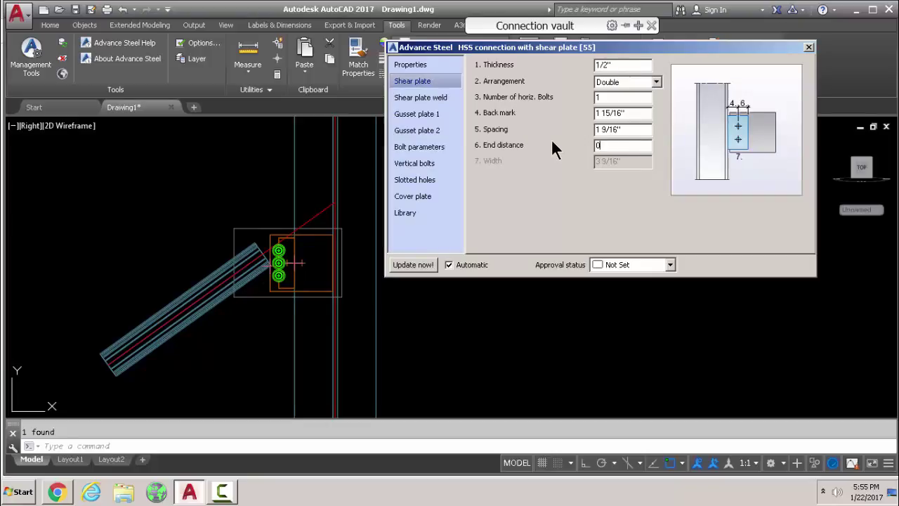
pyautogui.write('2')
pyautogui.click(629, 117)
pyautogui.click(613, 145)
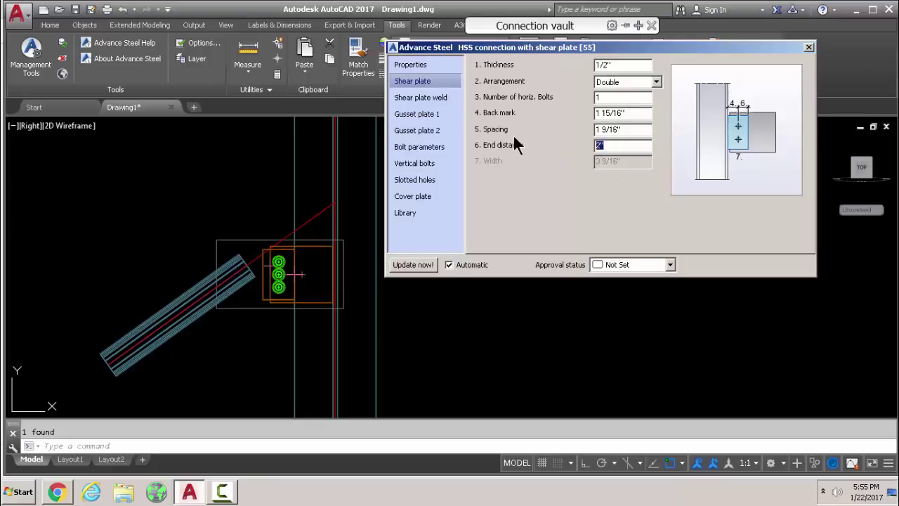
pyautogui.press('BackSpace')
pyautogui.write('-3')
pyautogui.click(648, 118)
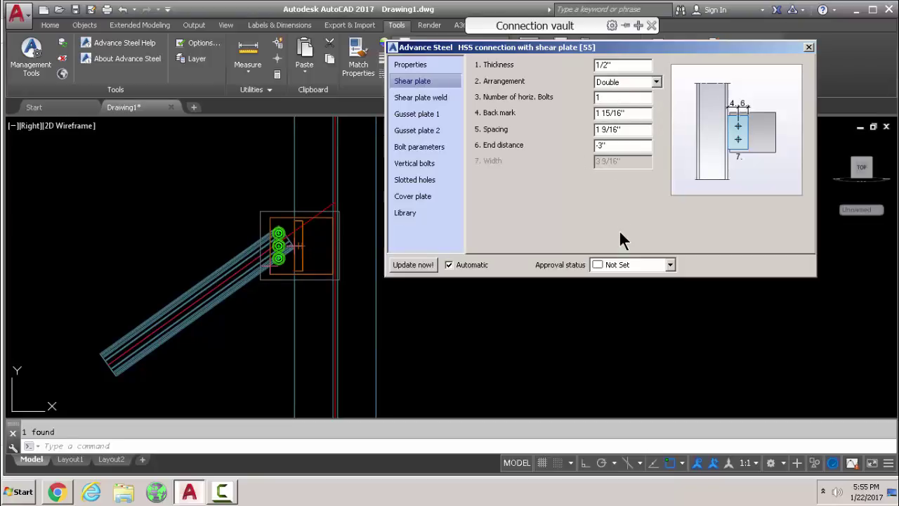
# Step: Settle the shear plate end distance at -5", check Gusset plate 2, and close the dialog
pyautogui.click(614, 145)
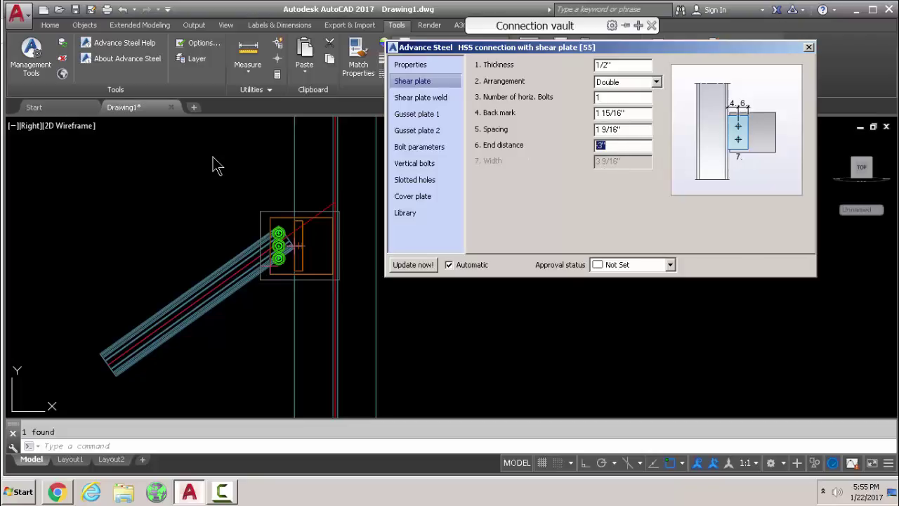
pyautogui.press('BackSpace')
pyautogui.write('-5')
pyautogui.click(614, 98)
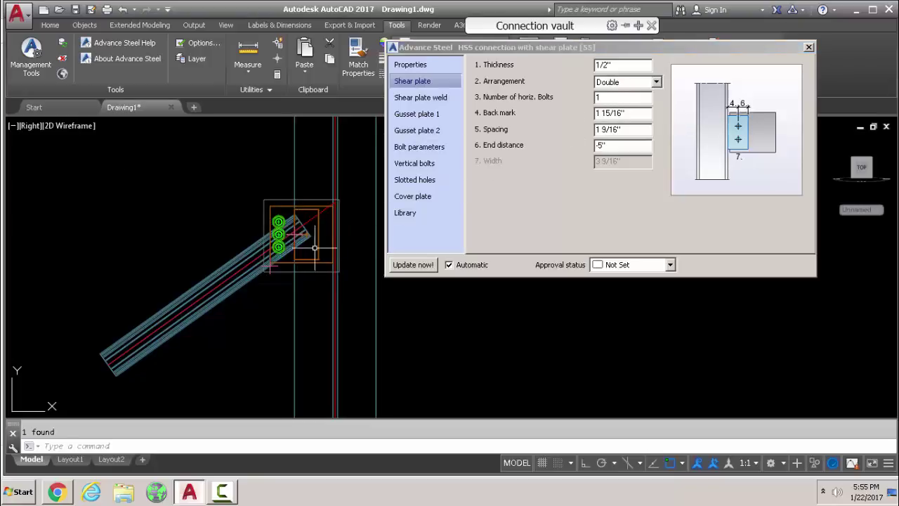
pyautogui.scroll(3, 315, 247)
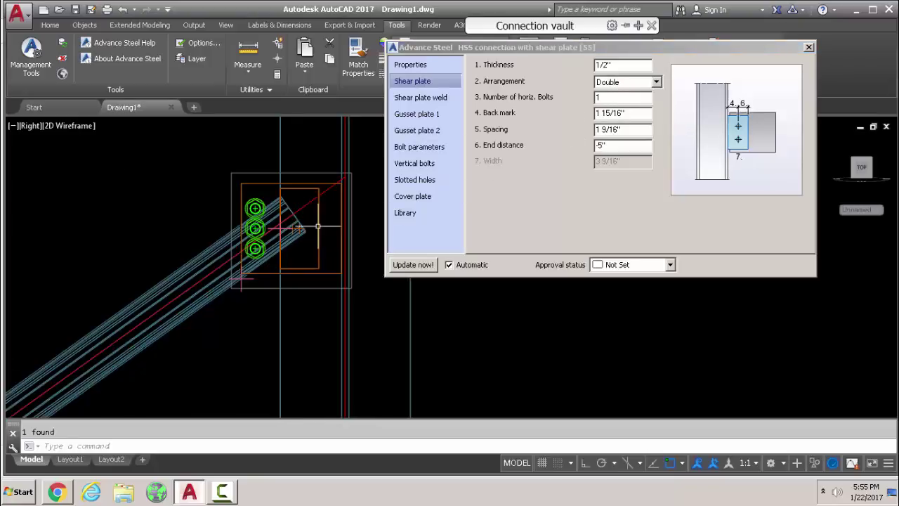
pyautogui.click(418, 131)
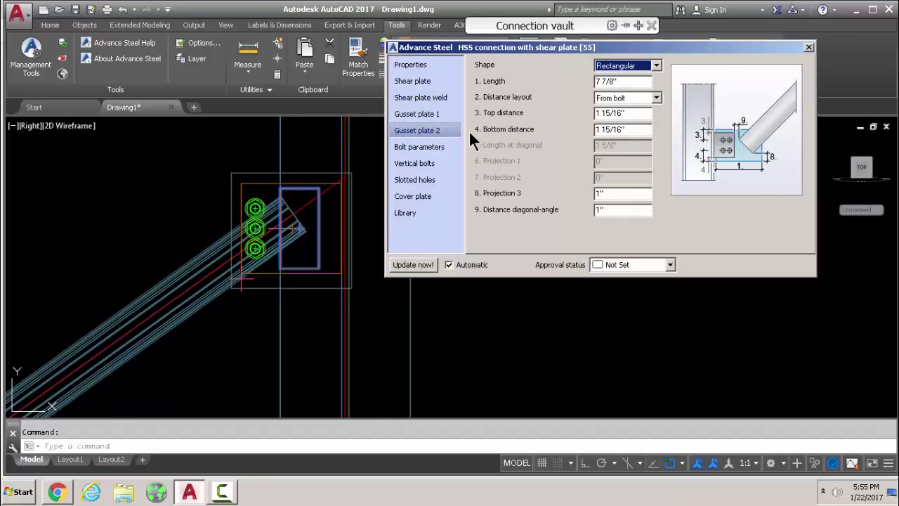
pyautogui.press('Escape')
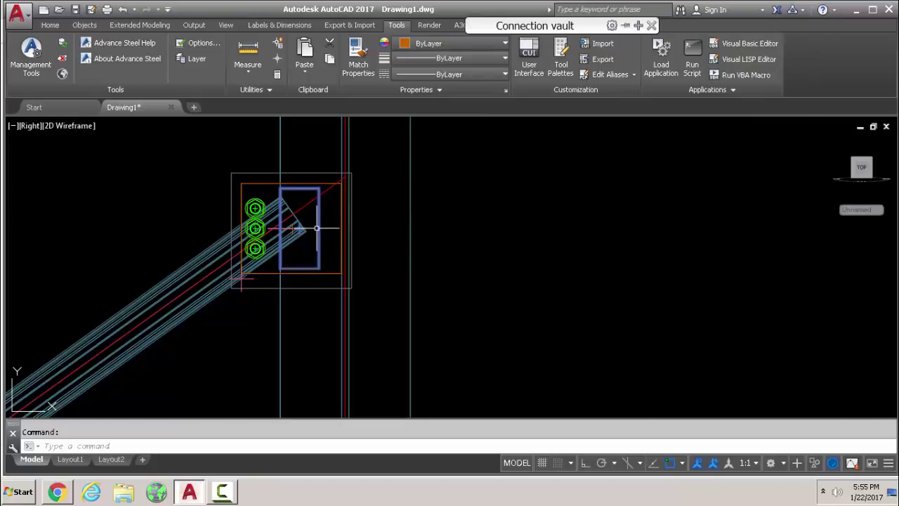
# Step: Switch the viewport from 2D Wireframe to Conceptual and orbit to a 3D viewpoint
pyautogui.press('Escape')
pyautogui.scroll(-4, 281, 226)
pyautogui.scroll(4, 281, 227)
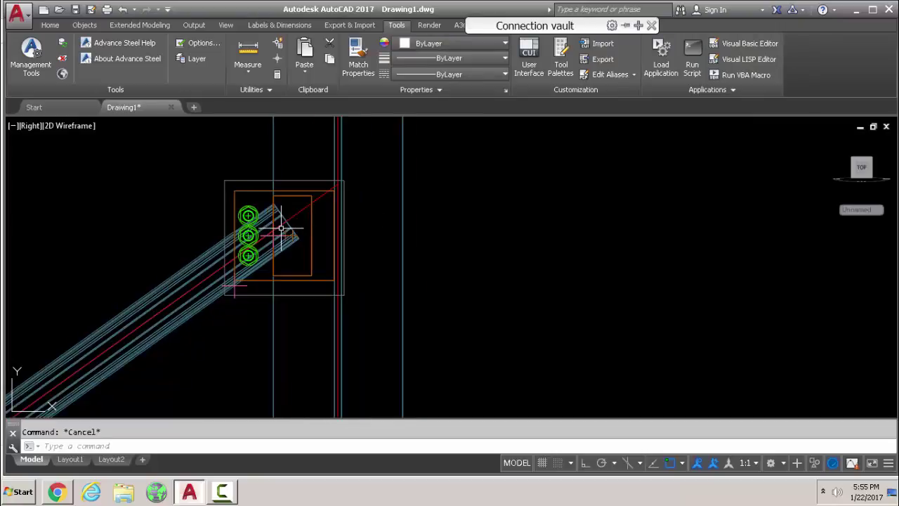
pyautogui.click(76, 128)
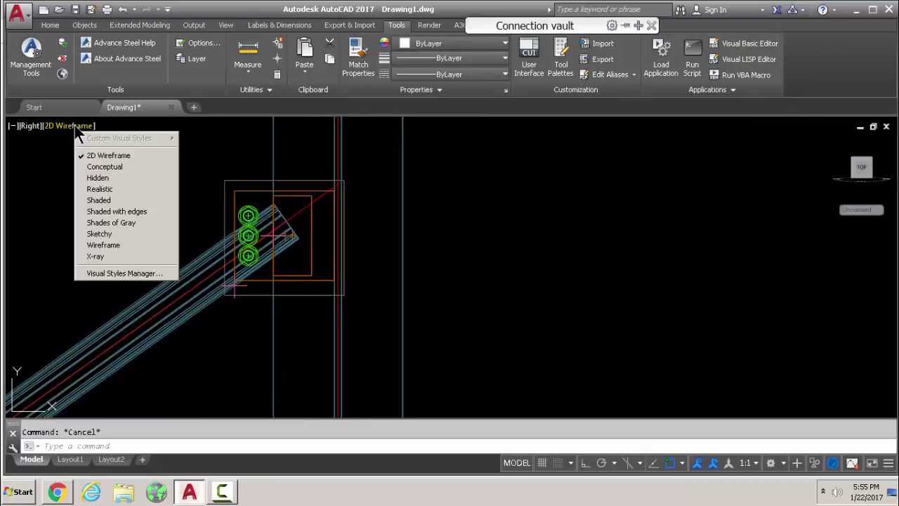
pyautogui.click(115, 169)
pyautogui.keyDown('shift'); pyautogui.moveTo(300, 243); pyautogui.dragTo(306, 226, button='middle'); pyautogui.keyUp('shift')
pyautogui.press('Escape')
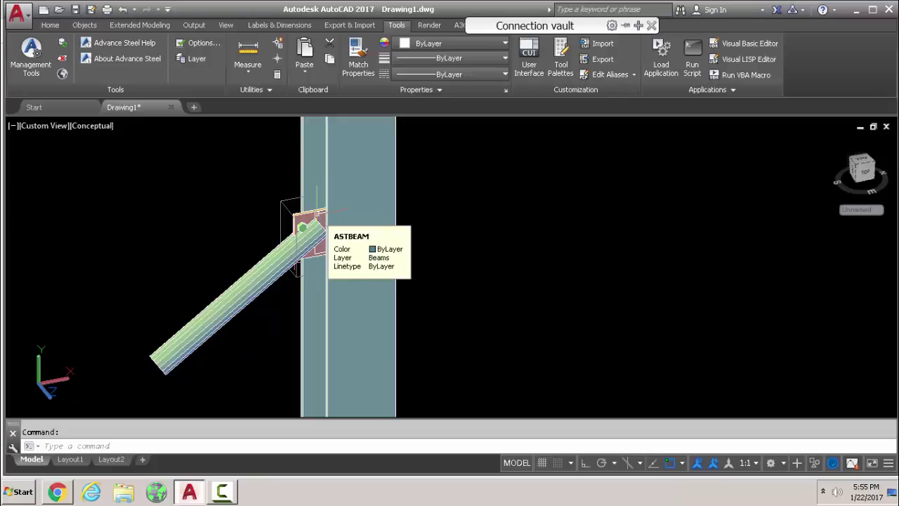